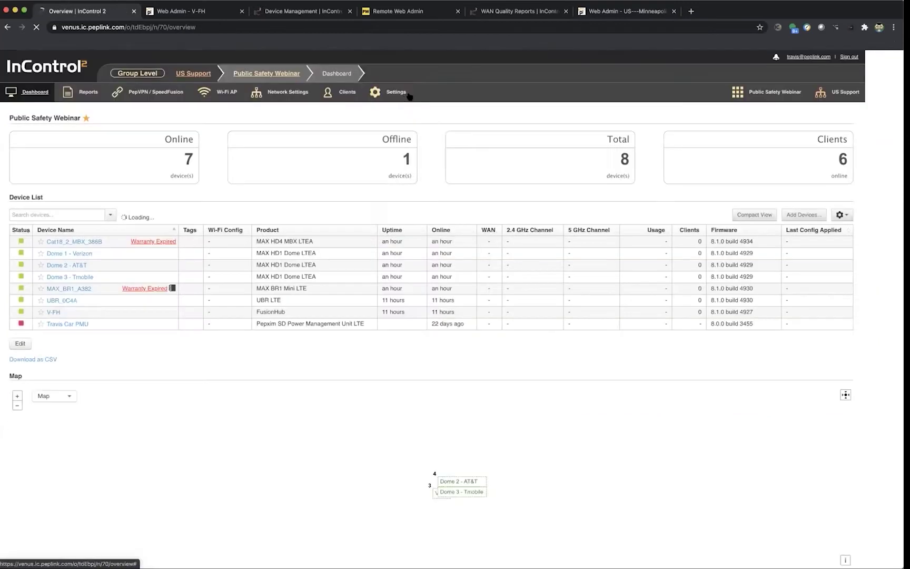
Open the notification settings of the Public Safety Webinar group
left_click(401, 93)
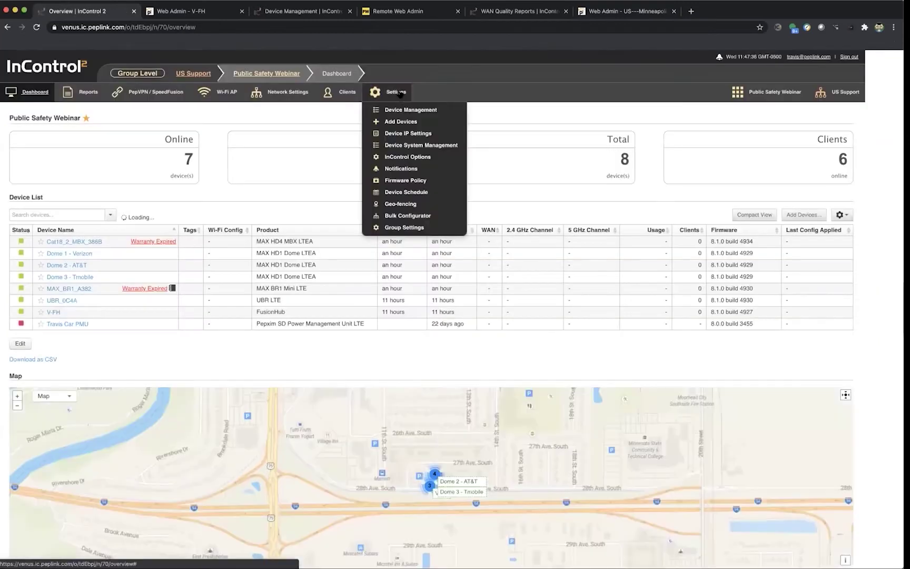
mouse_move(393, 94)
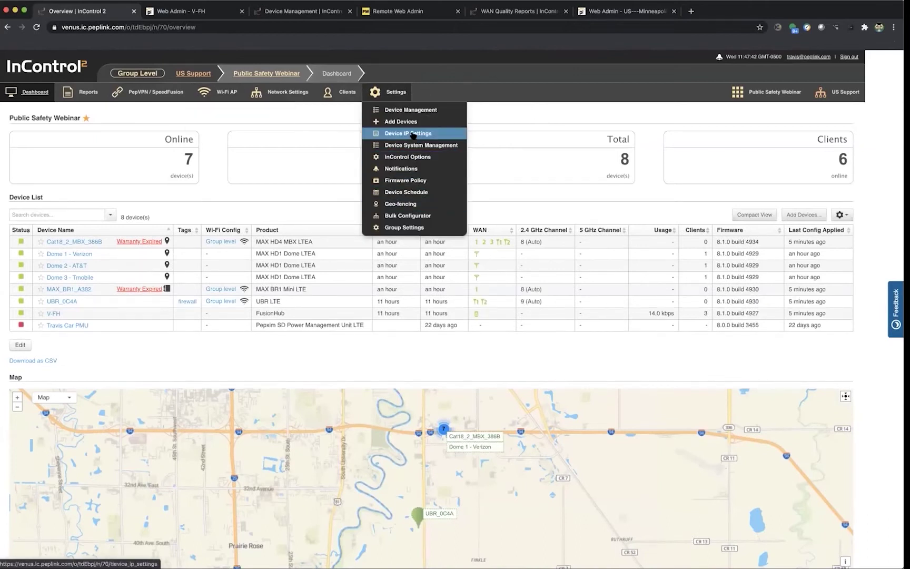
left_click(411, 174)
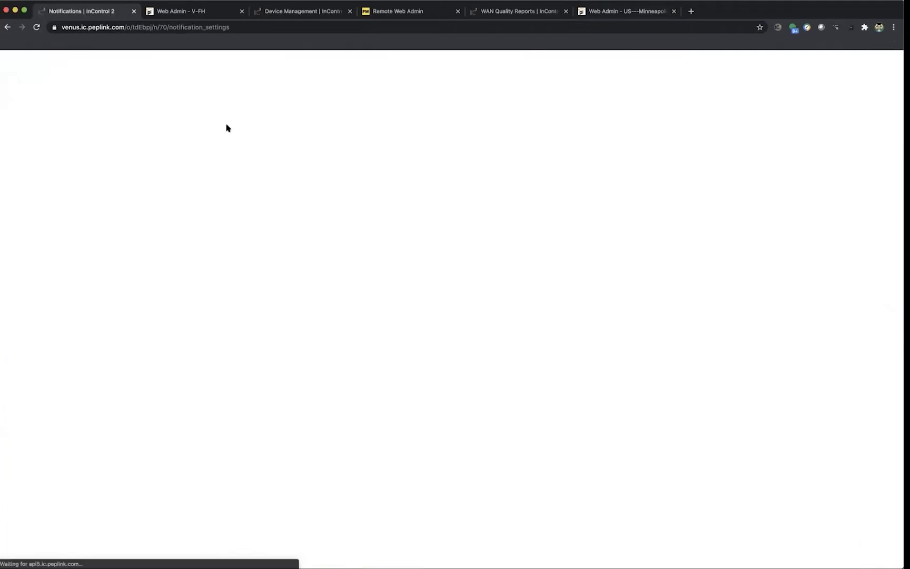
scroll(258, 143, "down", 2)
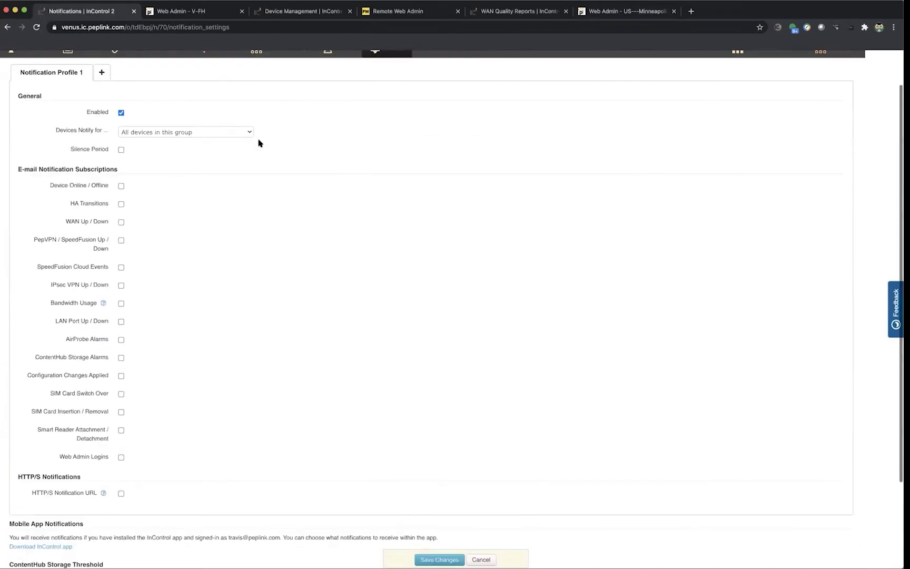
scroll(323, 121, "up", 1)
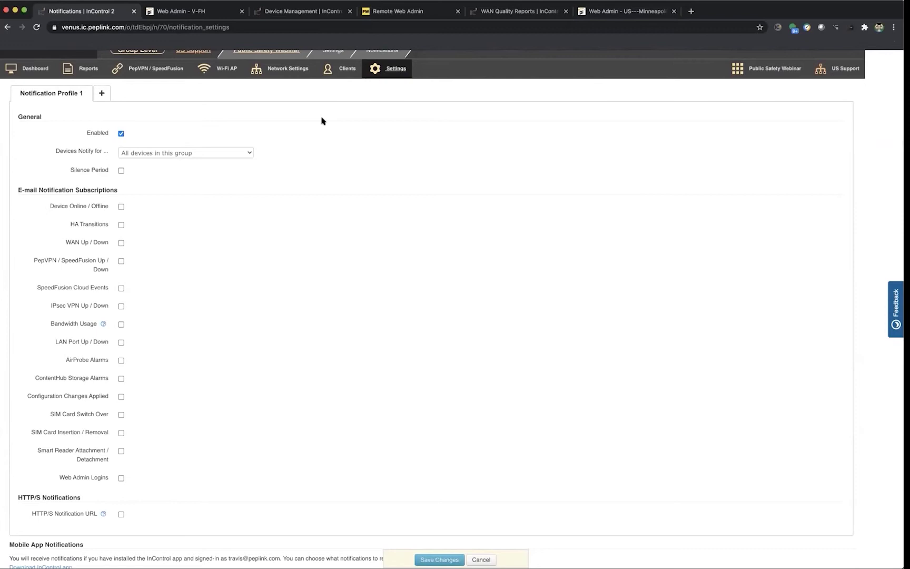
scroll(321, 120, "down", 1)
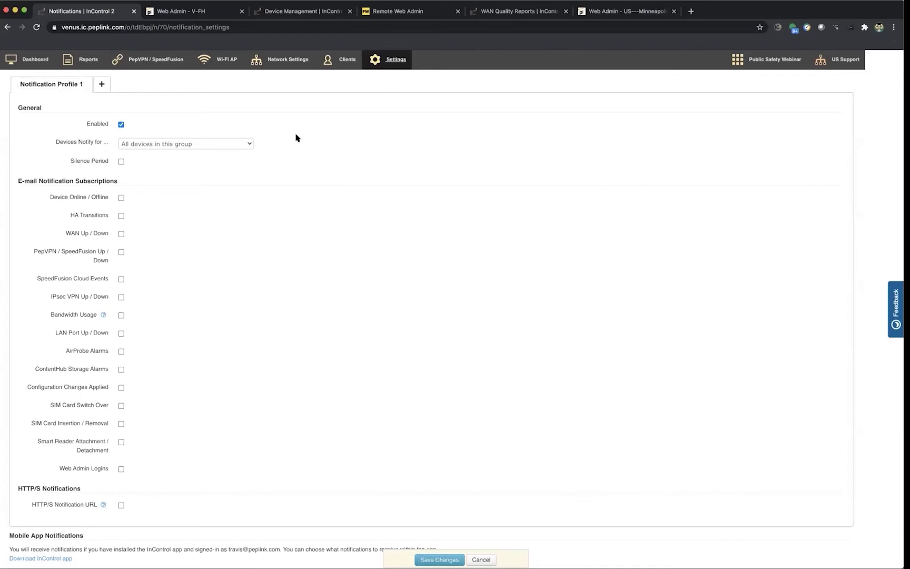
View the device scope choices and the Silence Period time fields of Notification Profile 1, leaving both settings as they are
left_click(194, 144)
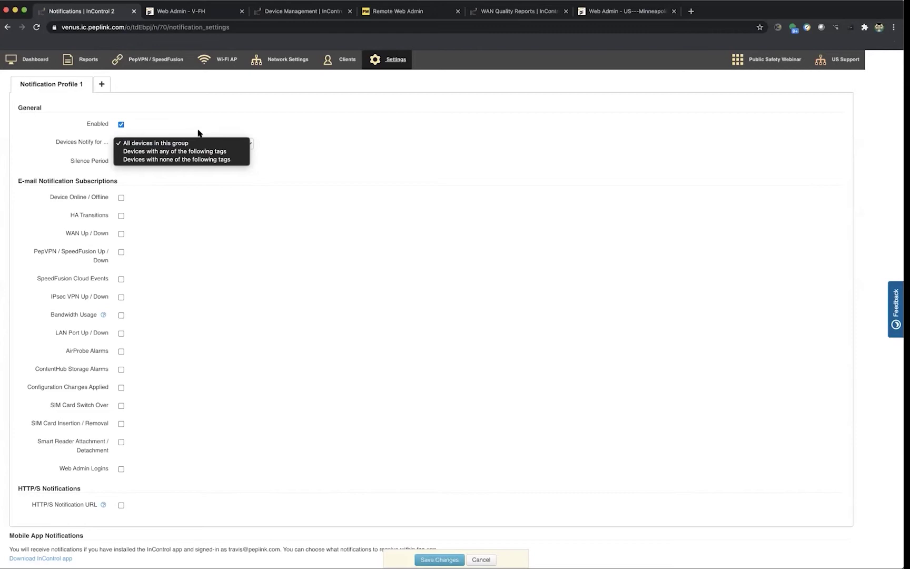
left_click(218, 133)
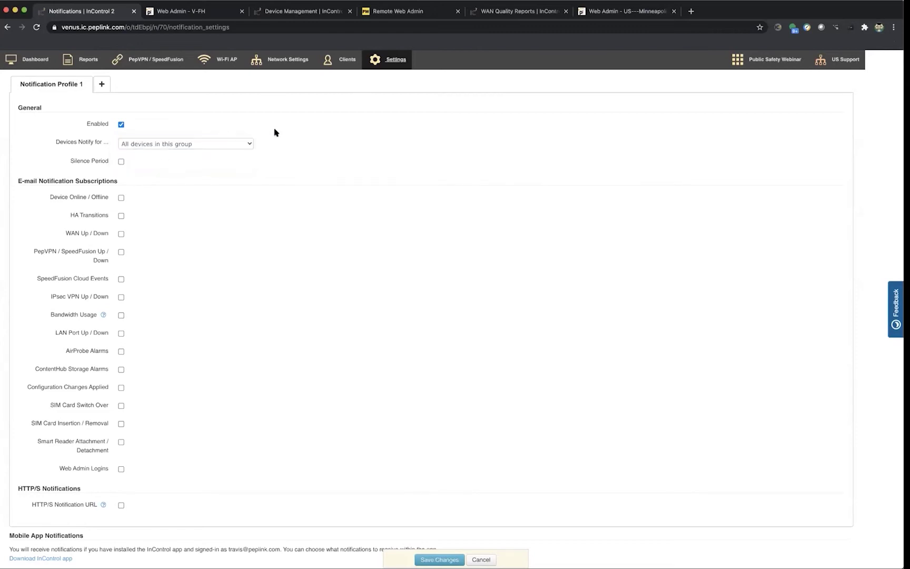
left_click(121, 161)
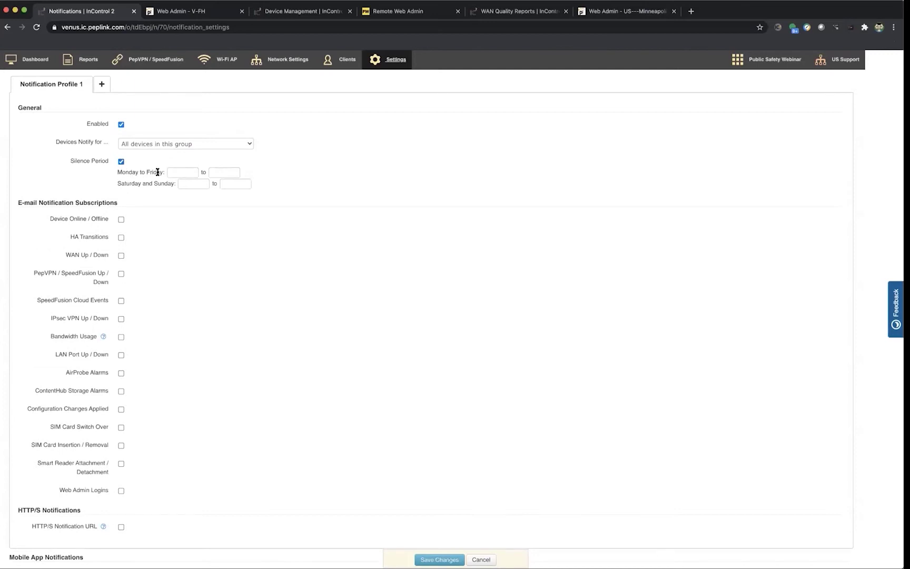
left_click(120, 162)
Enable Device Online / Offline e-mail notifications for all devices in the group, with Other e-mail addresses as the first-level recipients
scroll(173, 179, "down", 2)
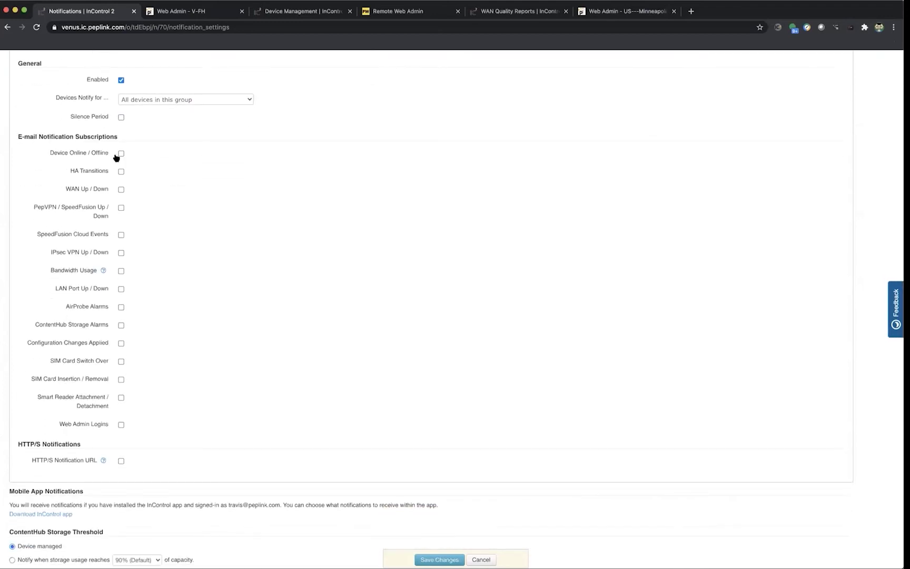
left_click(121, 154)
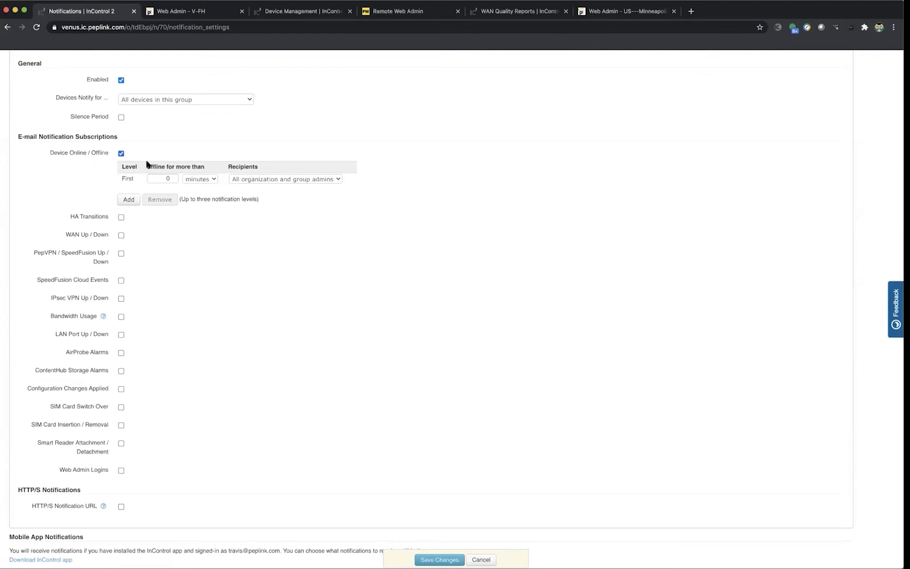
left_click(193, 101)
left_click(267, 102)
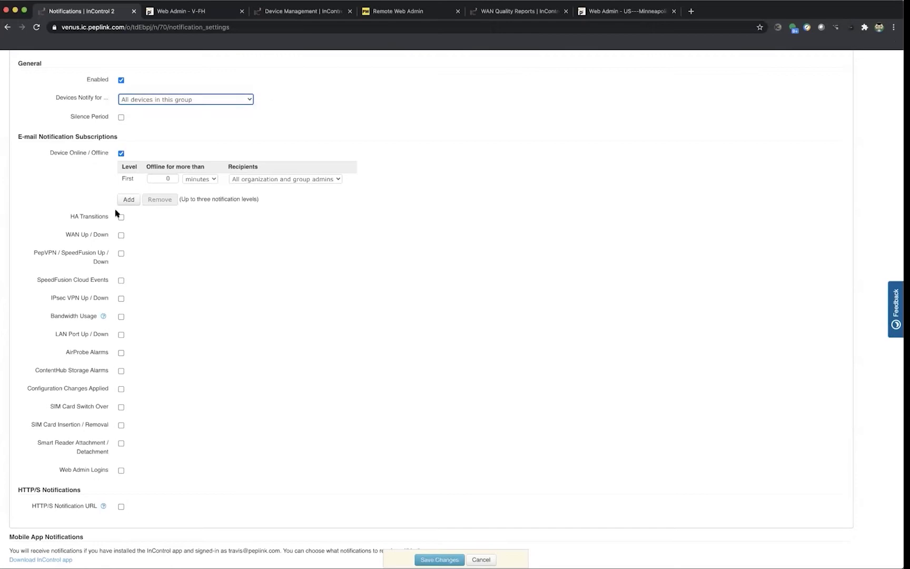
left_click(160, 180)
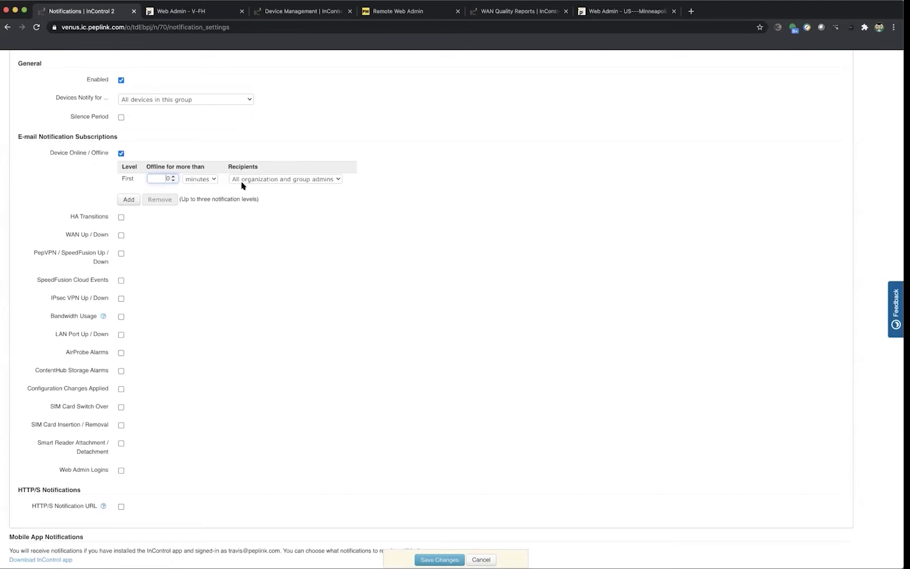
left_click(310, 182)
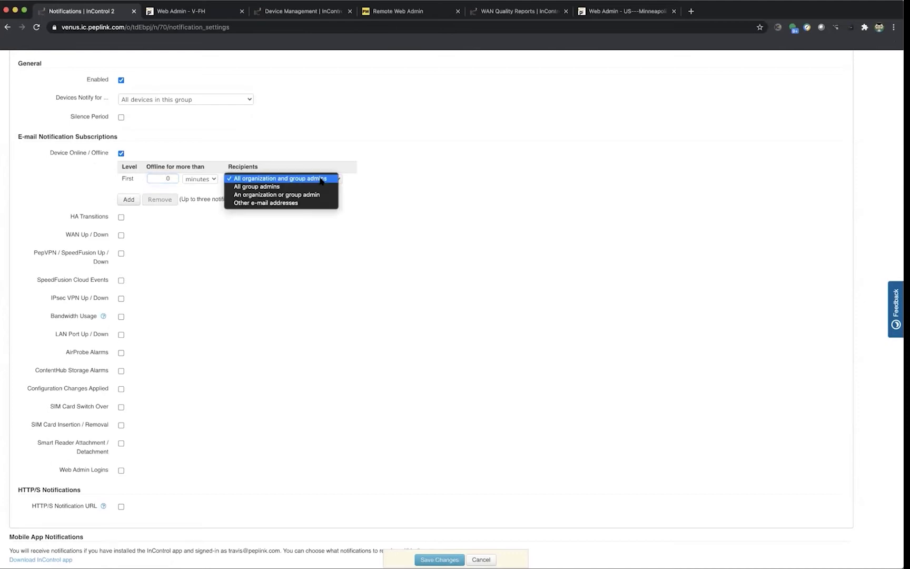
left_click(298, 204)
left_click(402, 186)
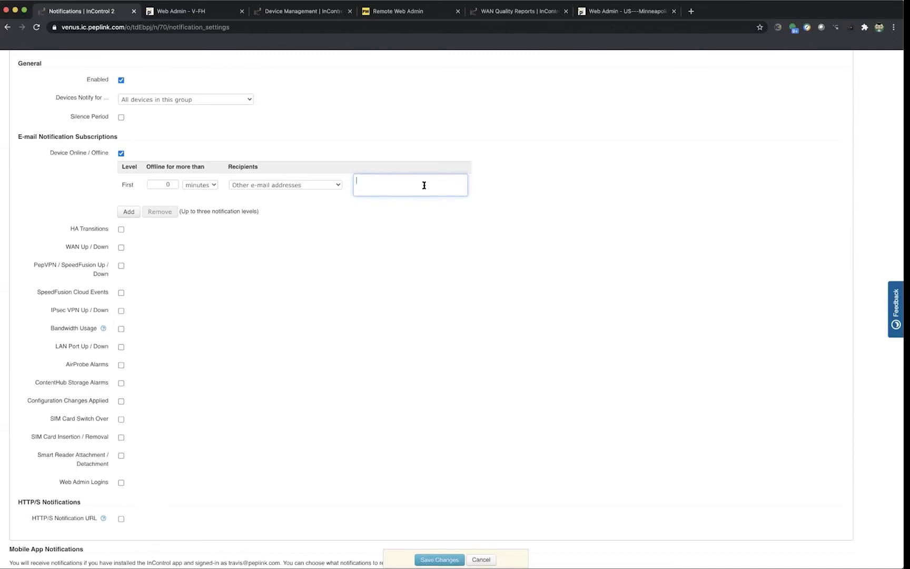
left_click(255, 233)
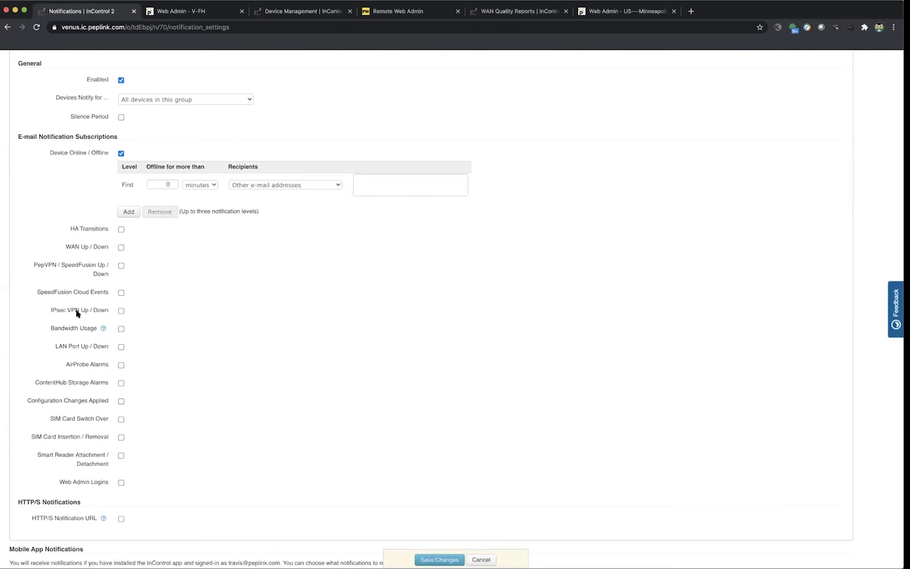
Try the Bandwidth Usage e-mail subscription to see its recipient setting, and switch it off again
left_click(121, 329)
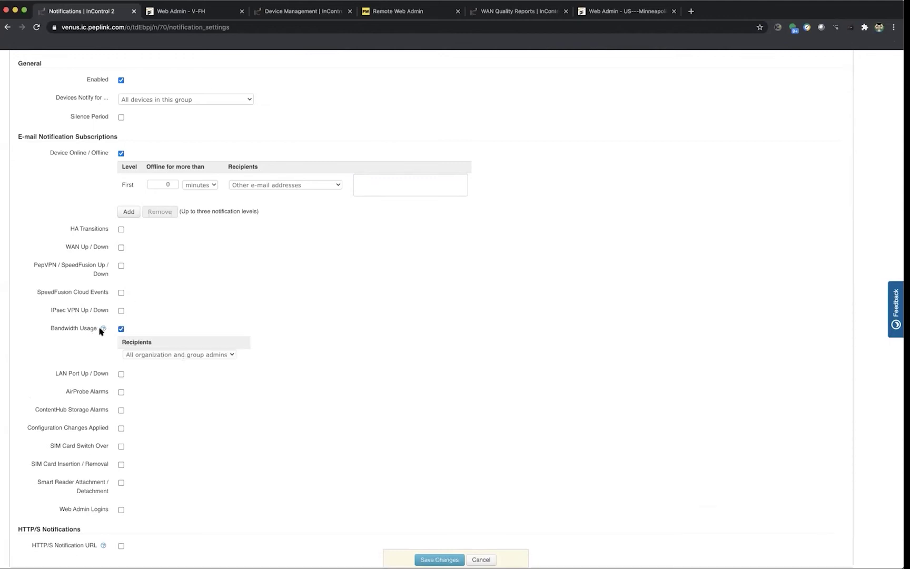
mouse_move(102, 329)
scroll(164, 430, "down", 2)
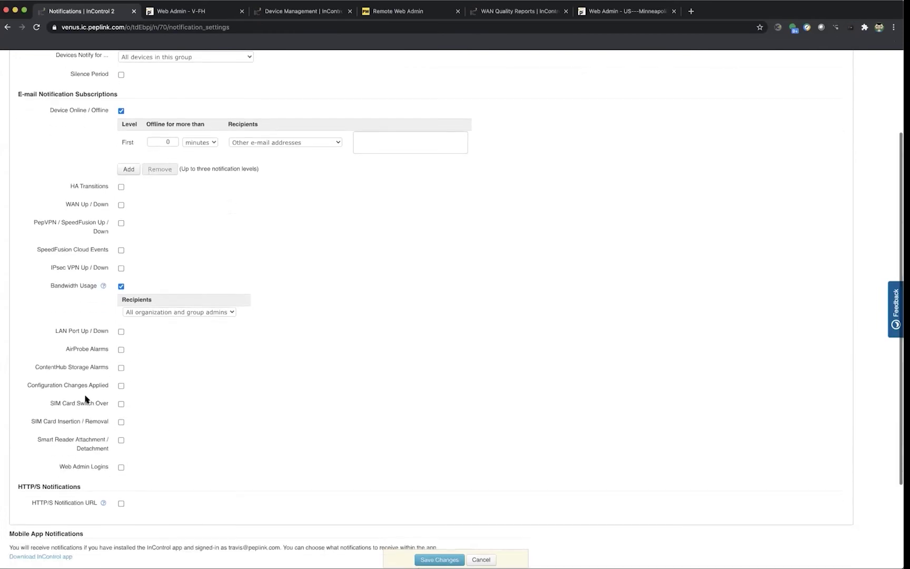
scroll(158, 386, "down", 4)
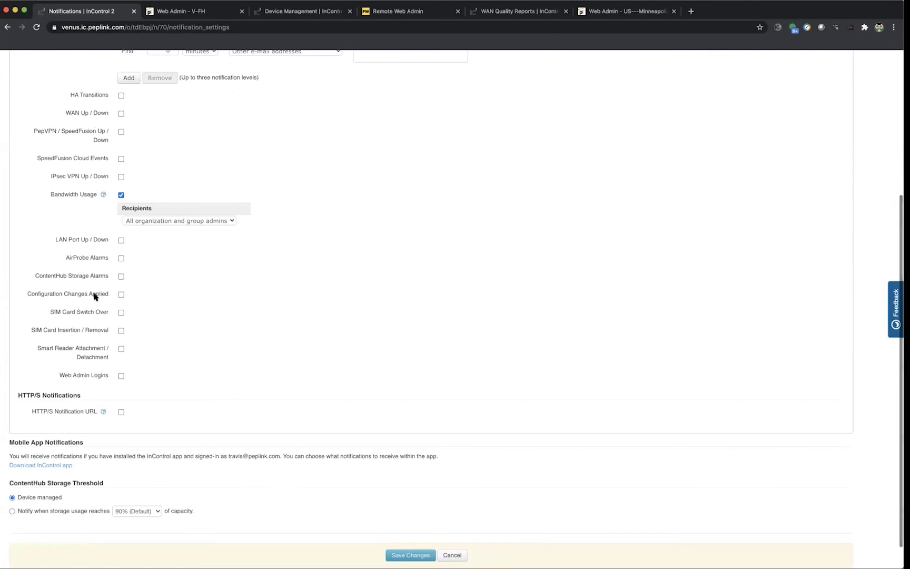
left_click(122, 194)
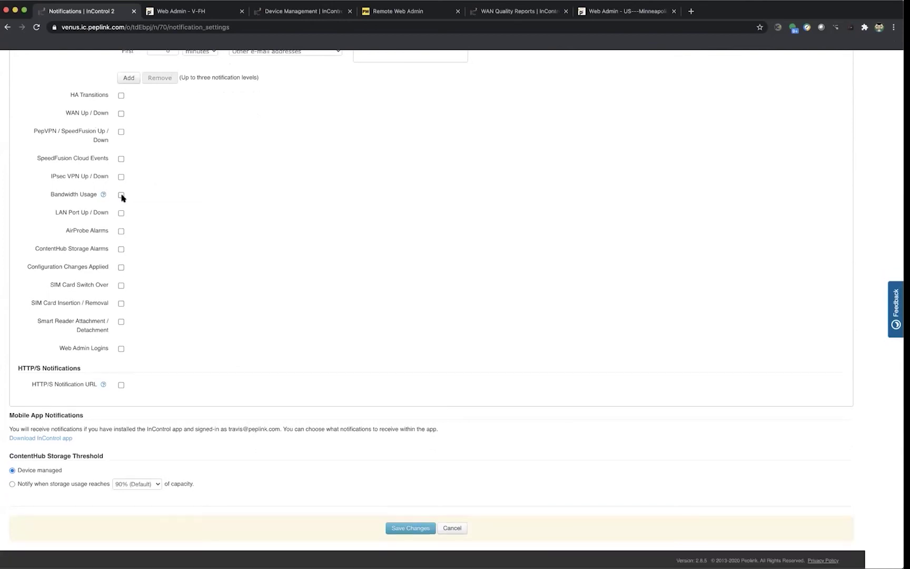
Try the Configuration Changes Applied and SIM Card Insertion / Removal subscriptions, and switch both off again
left_click(121, 267)
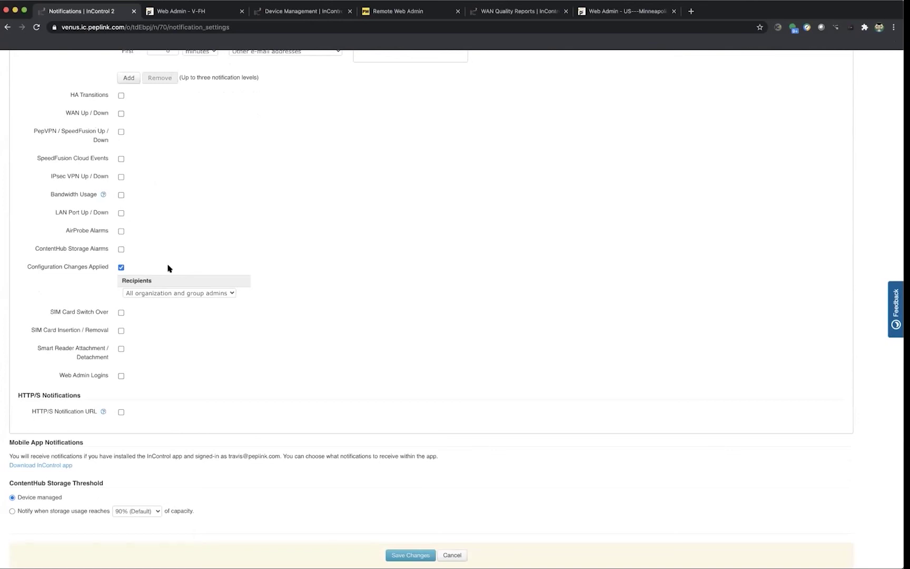
left_click(122, 268)
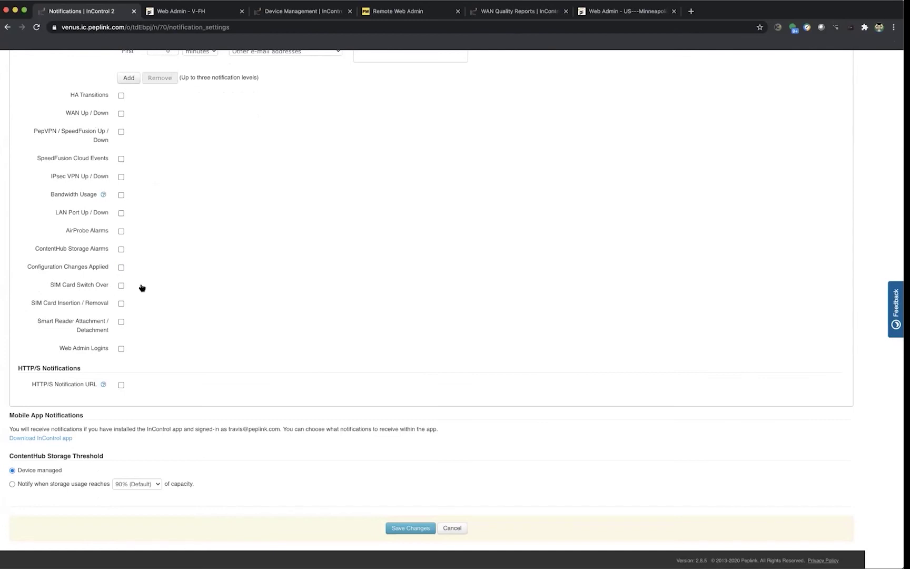
left_click(121, 303)
left_click(121, 303)
Enable the HTTP/S Notification URL option in Notification Profile 1
left_click(121, 385)
mouse_move(108, 382)
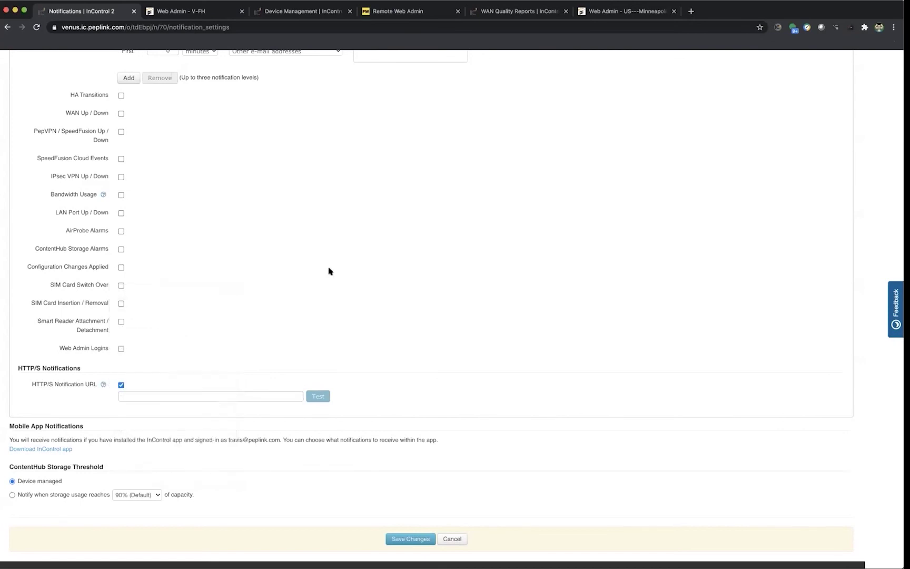
Add a second notification profile to the group and look over its settings
scroll(328, 271, "up", 8)
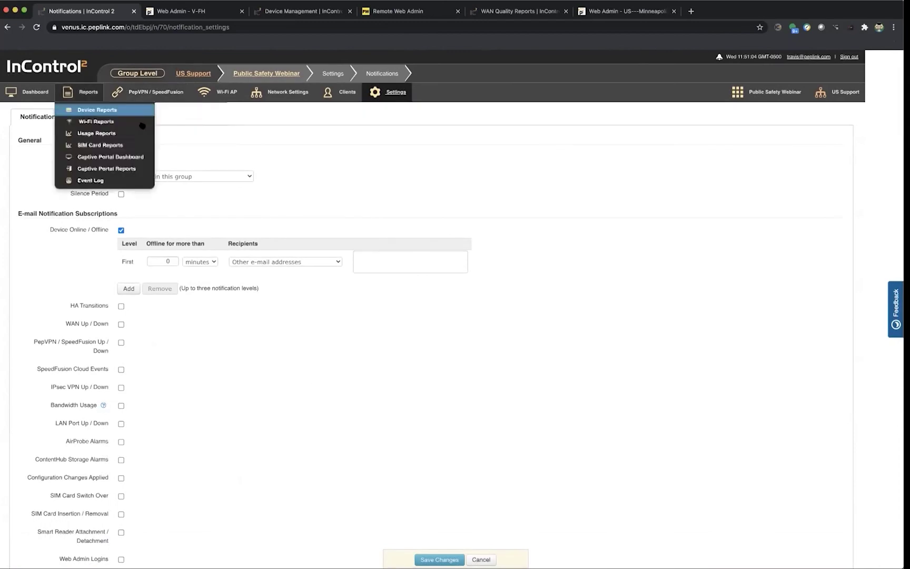
left_click(103, 117)
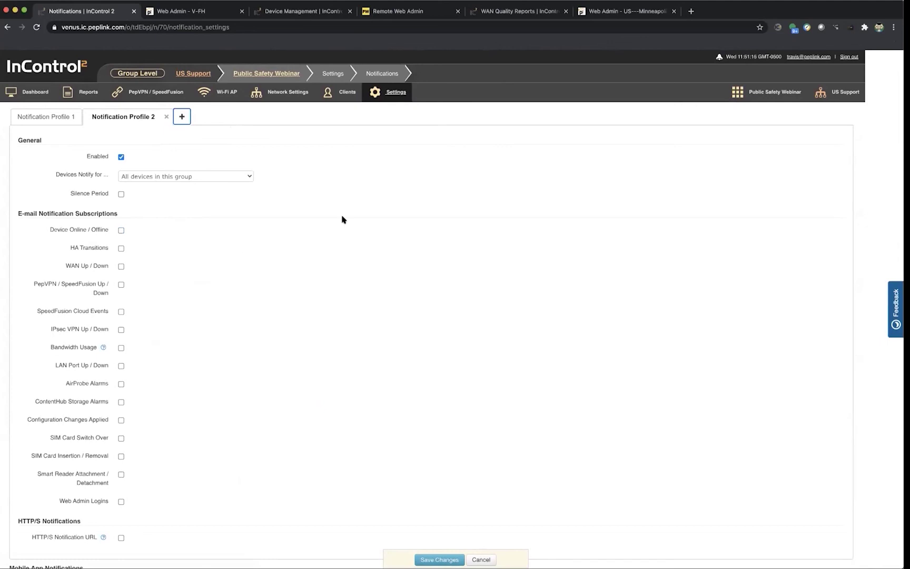
scroll(343, 220, "down", 2)
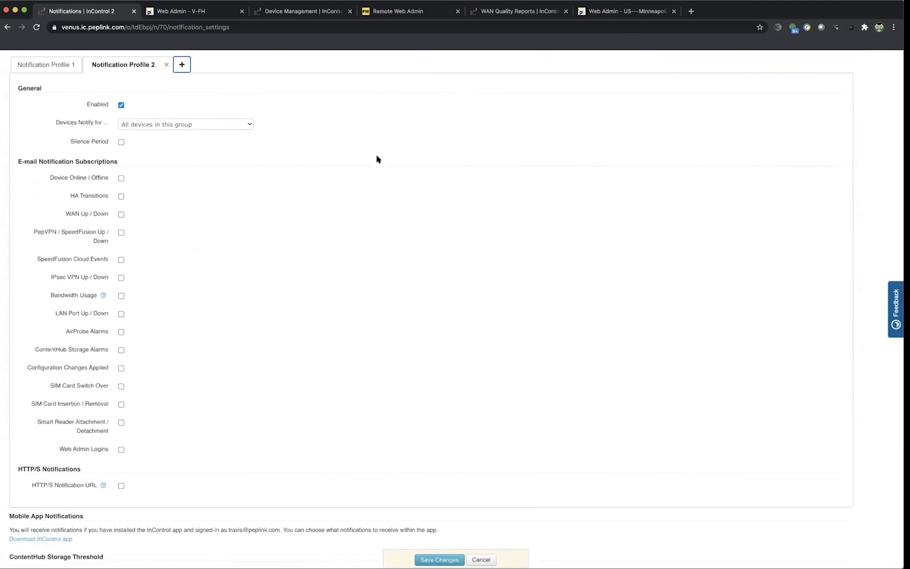